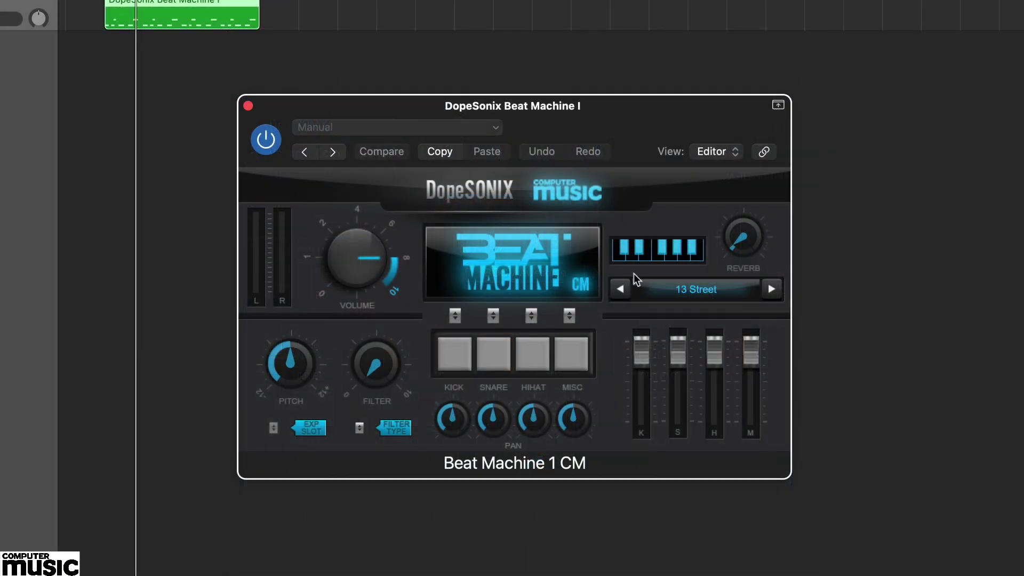
Audition the 13 Street kit's first sound, then its kick, snare and hi-hat pads.
{"action": "left_click", "coordinate": [617, 258]}
{"action": "left_click", "coordinate": [448, 359]}
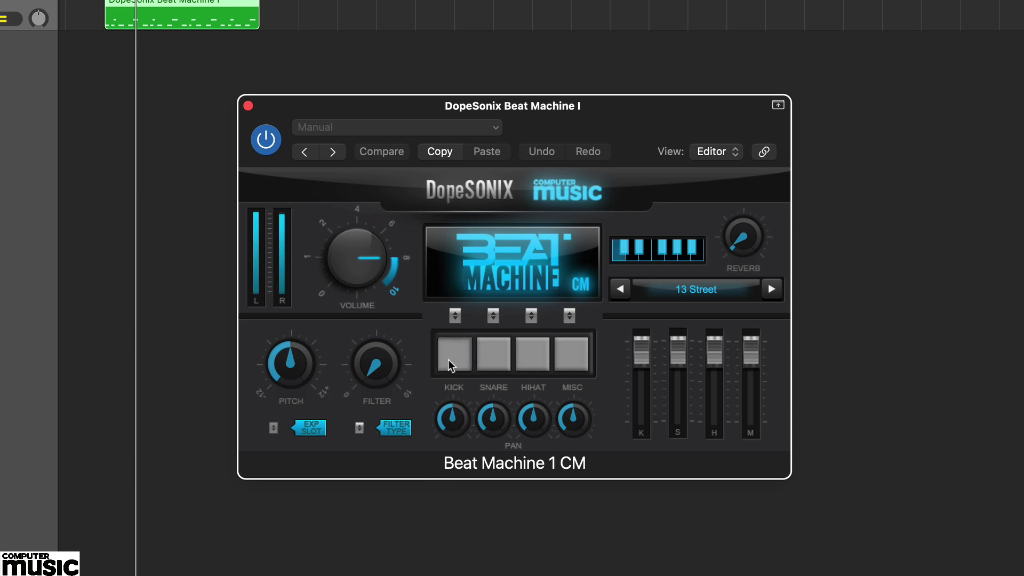
{"action": "left_click", "coordinate": [500, 359]}
{"action": "left_click", "coordinate": [536, 359]}
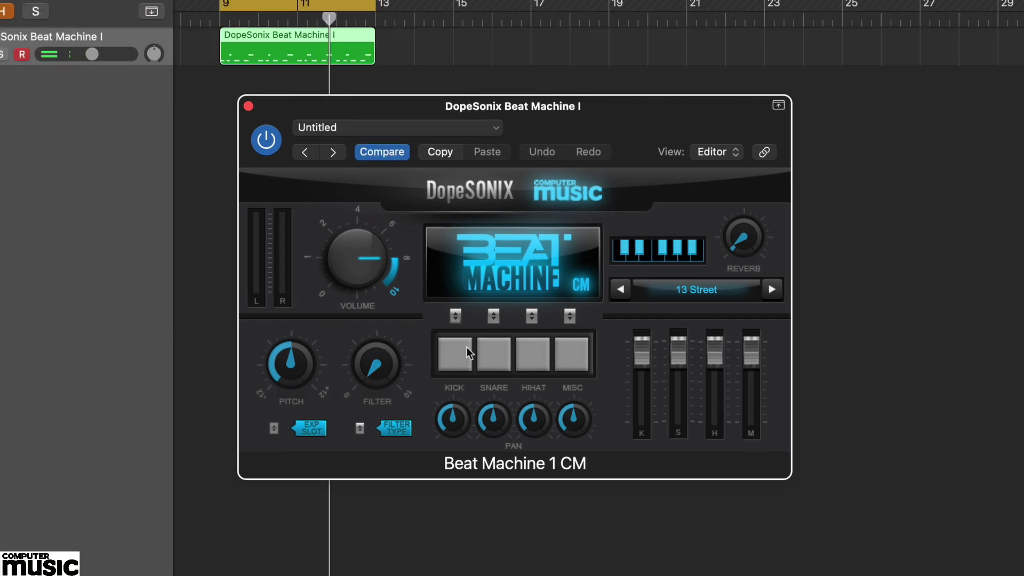
Play the beat with a Low Pass filter swept down and back up, switching the kick to 1.
{"action": "key", "text": "space"}
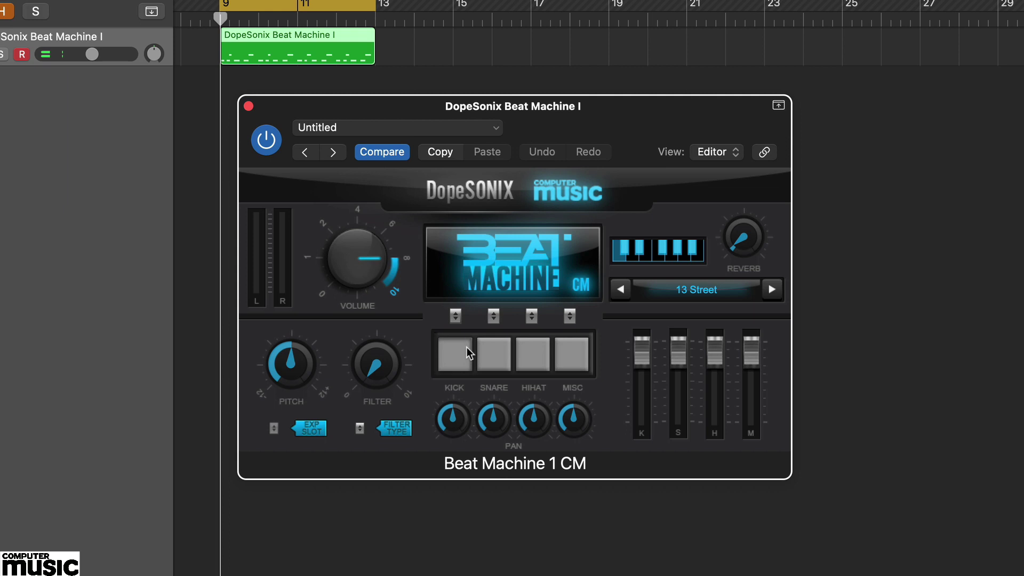
{"action": "left_click", "coordinate": [359, 428]}
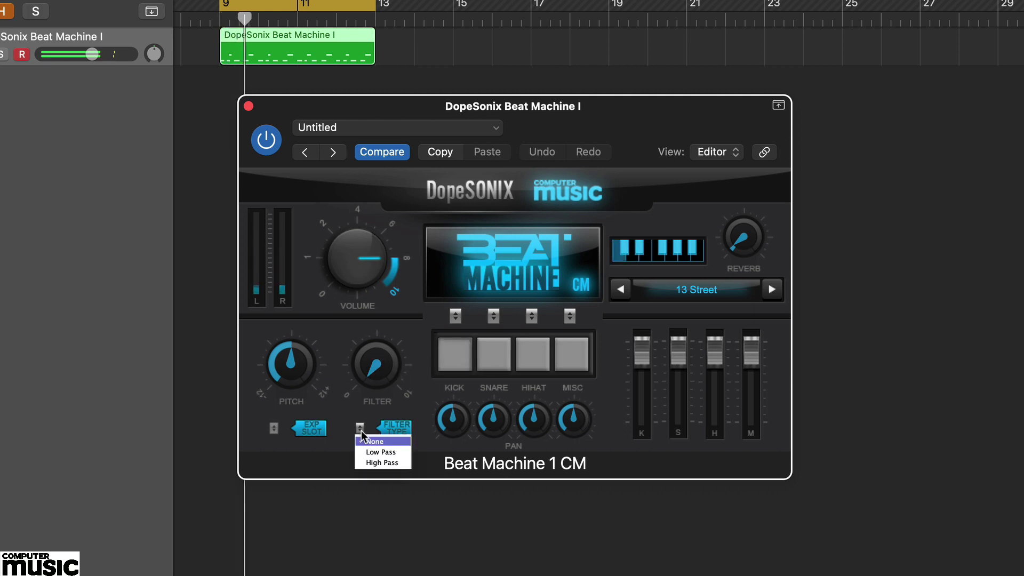
{"action": "left_click", "coordinate": [378, 452]}
{"action": "left_click_drag", "start_coordinate": [367, 347], "coordinate": [368, 374]}
{"action": "left_click", "coordinate": [455, 316]}
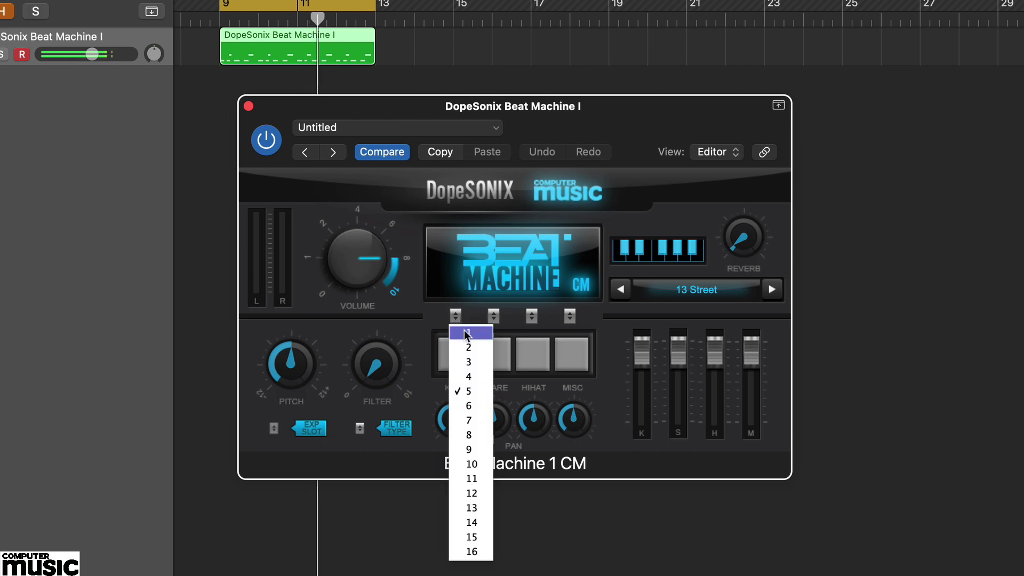
{"action": "left_click", "coordinate": [464, 332]}
{"action": "left_click_drag", "start_coordinate": [376, 368], "coordinate": [362, 160]}
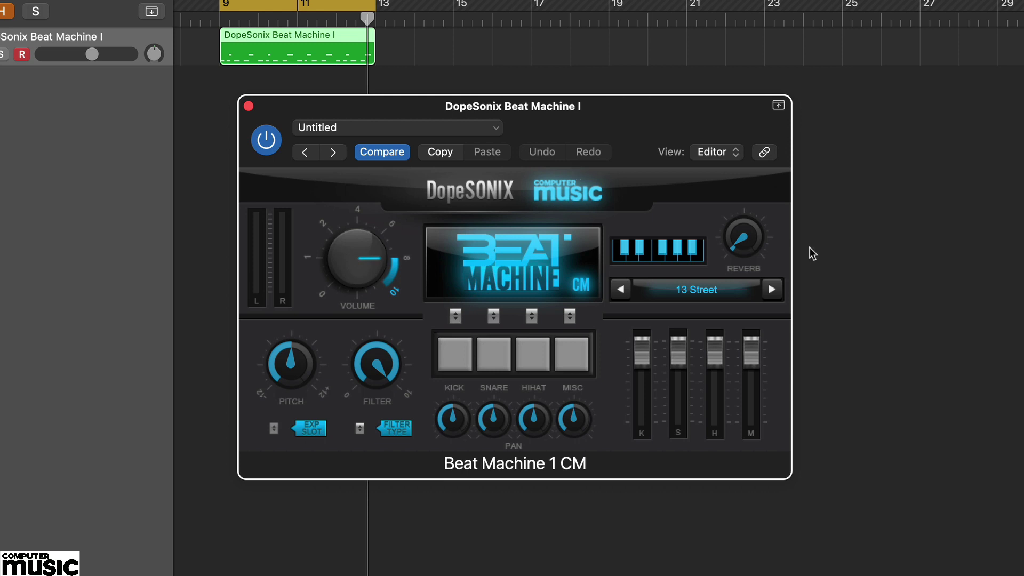
Load the Lick Shotz kit and audition its kick and snare pads twice.
{"action": "left_click", "coordinate": [704, 292]}
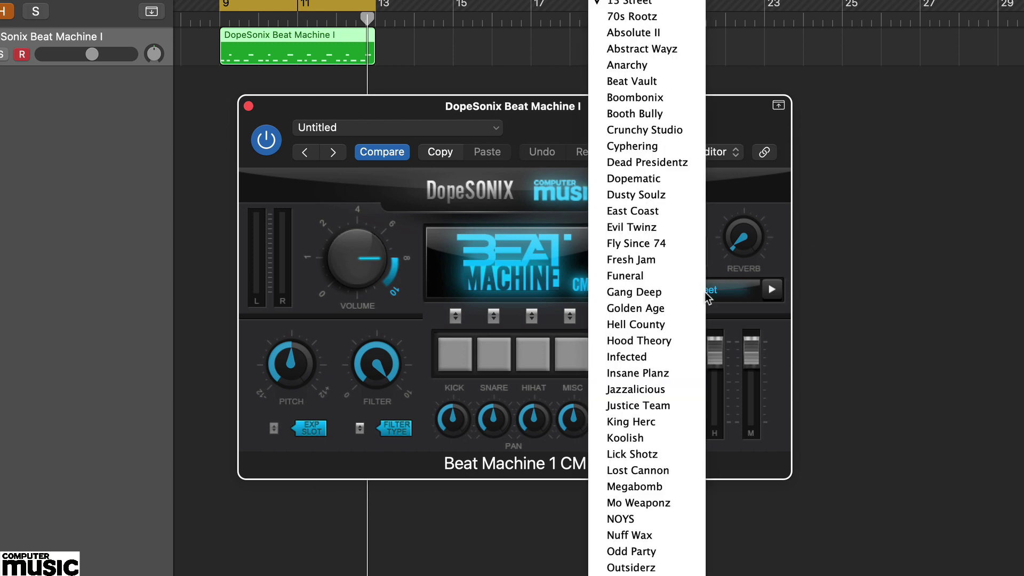
{"action": "left_click", "coordinate": [659, 453]}
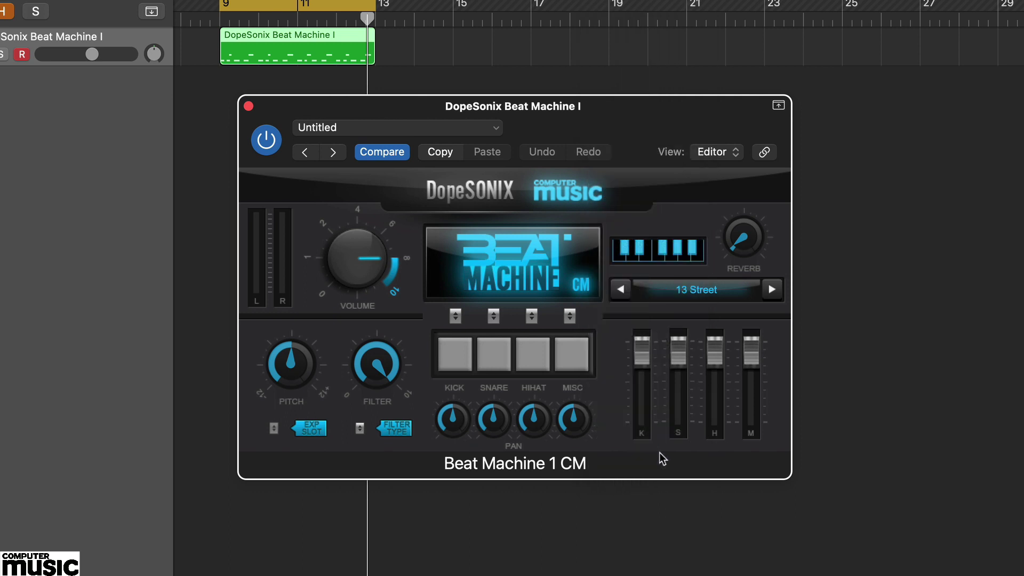
{"action": "left_click", "coordinate": [459, 359]}
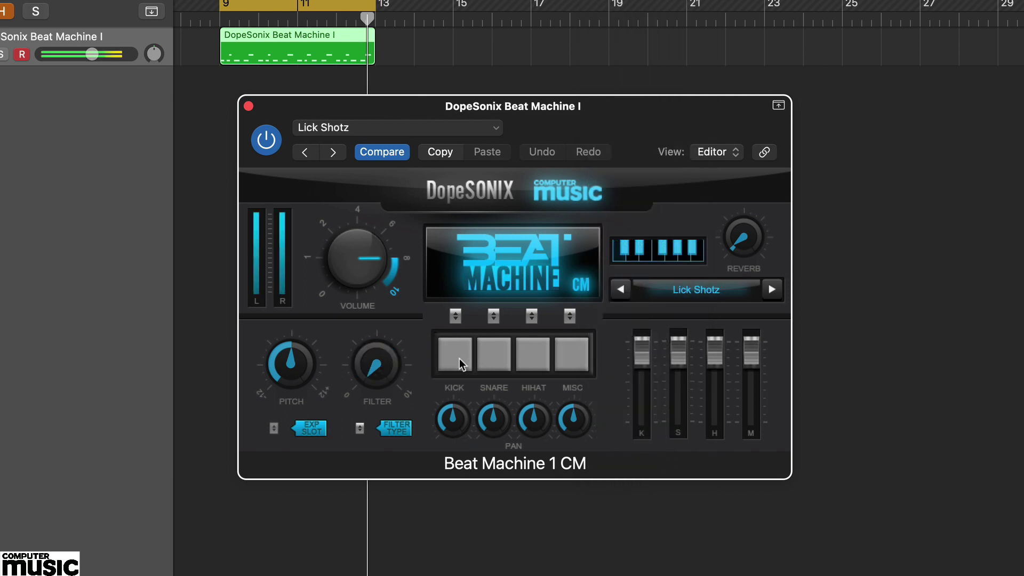
{"action": "left_click", "coordinate": [491, 358]}
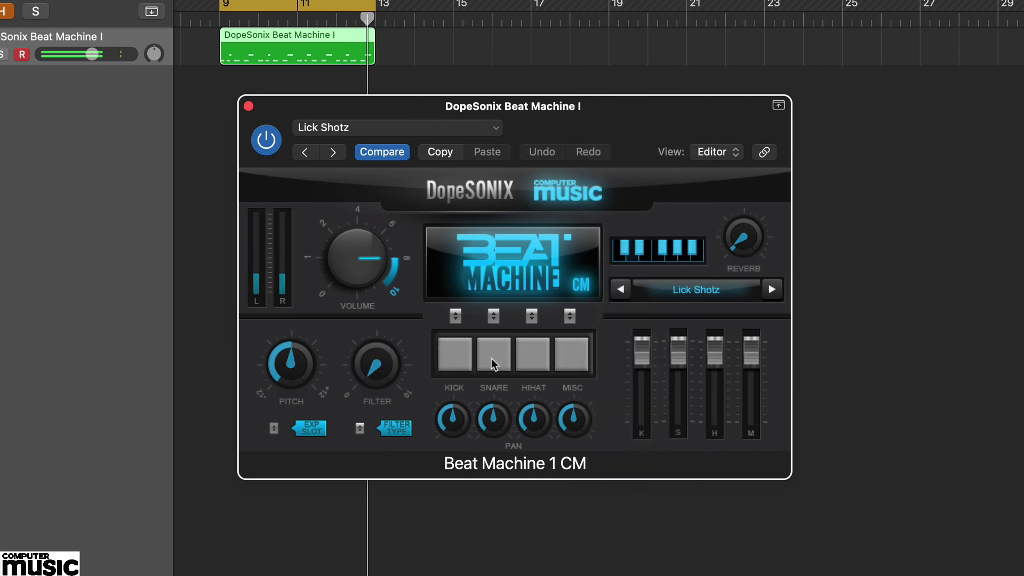
{"action": "left_click", "coordinate": [455, 358]}
{"action": "left_click", "coordinate": [486, 360]}
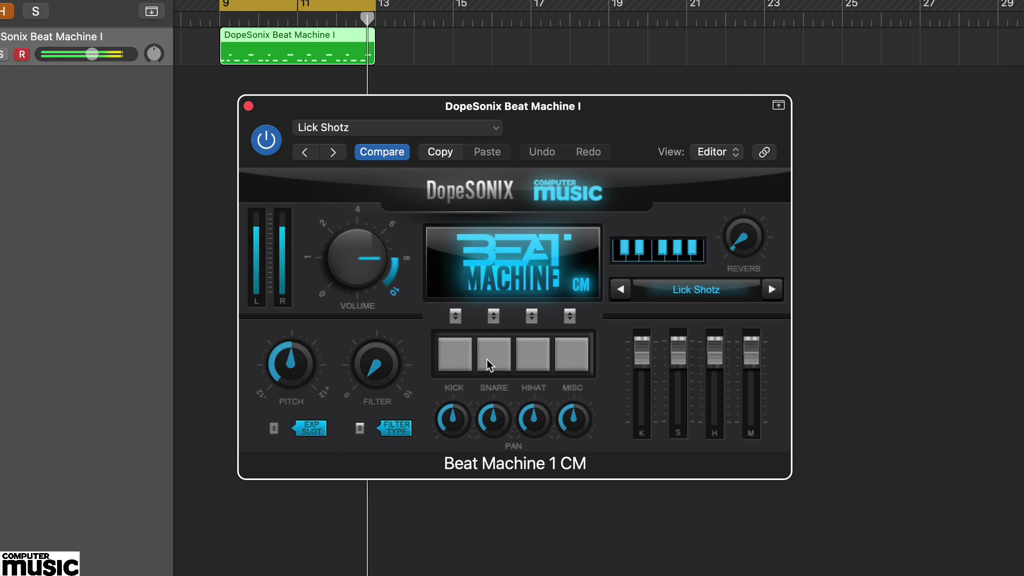
Load the 70s Rootz kit and audition its kick and snare pads twice.
{"action": "left_click", "coordinate": [696, 295]}
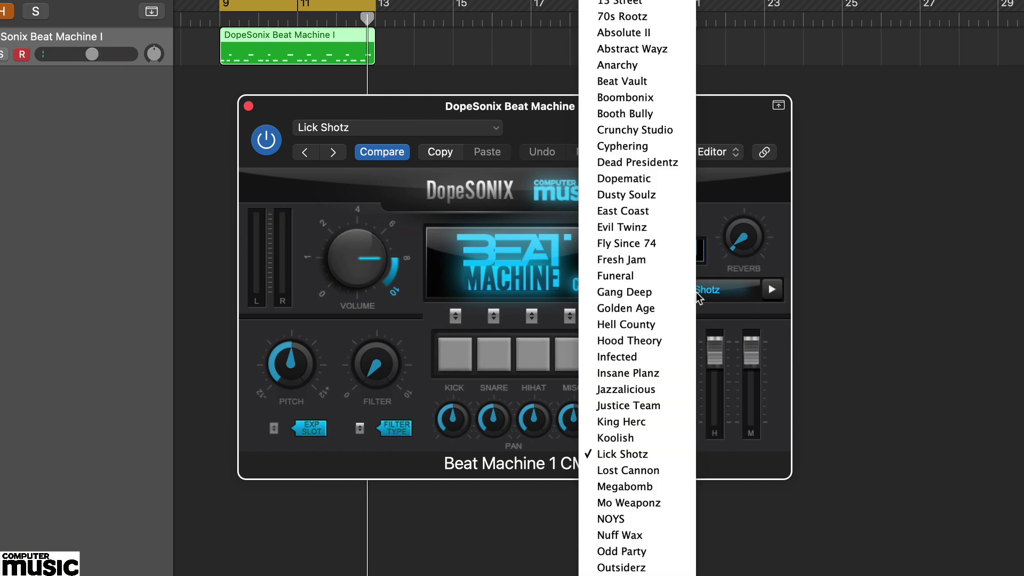
{"action": "left_click", "coordinate": [655, 17]}
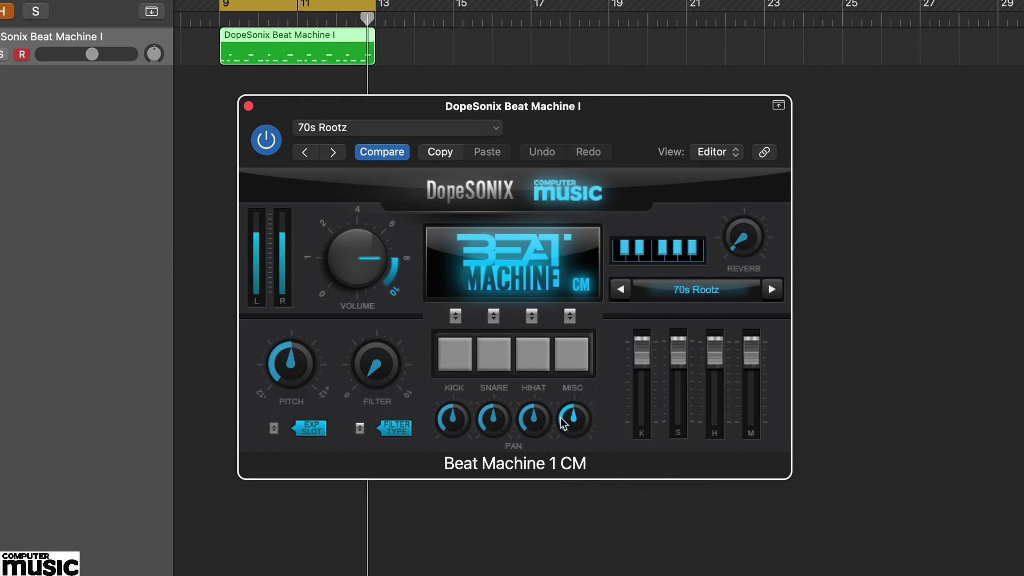
{"action": "left_click", "coordinate": [449, 355]}
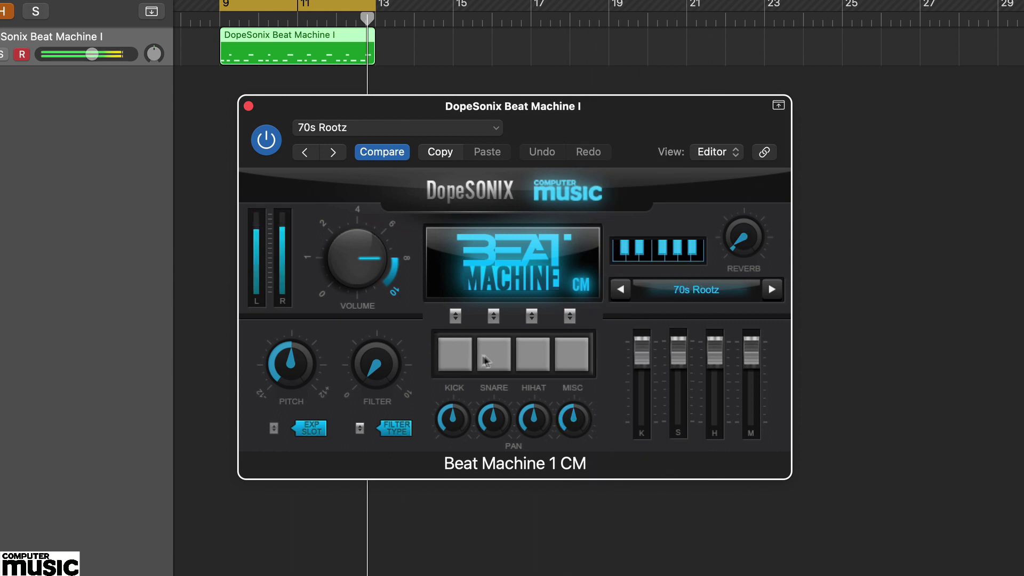
{"action": "left_click", "coordinate": [505, 359]}
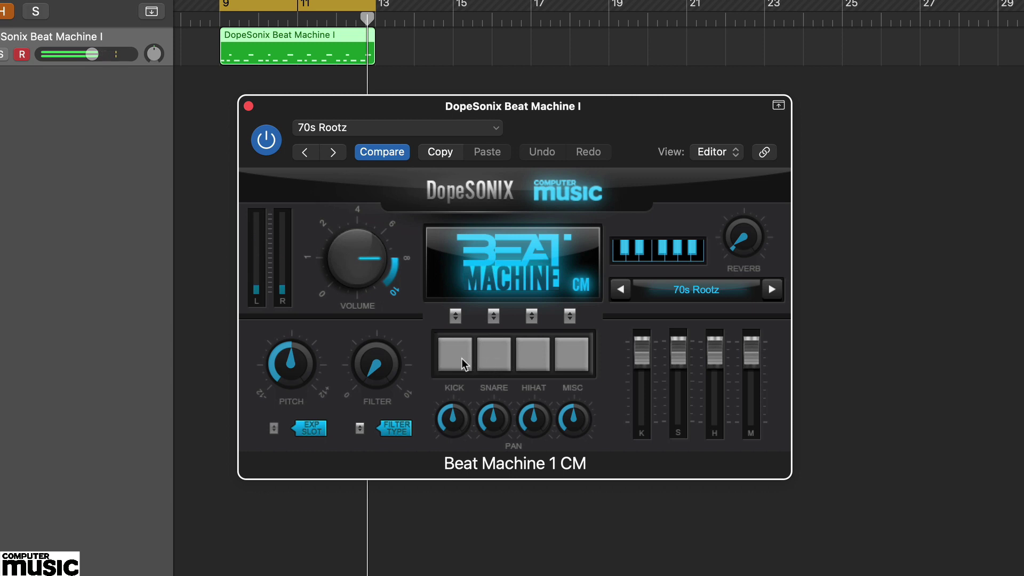
{"action": "left_click", "coordinate": [462, 358]}
{"action": "left_click", "coordinate": [487, 358]}
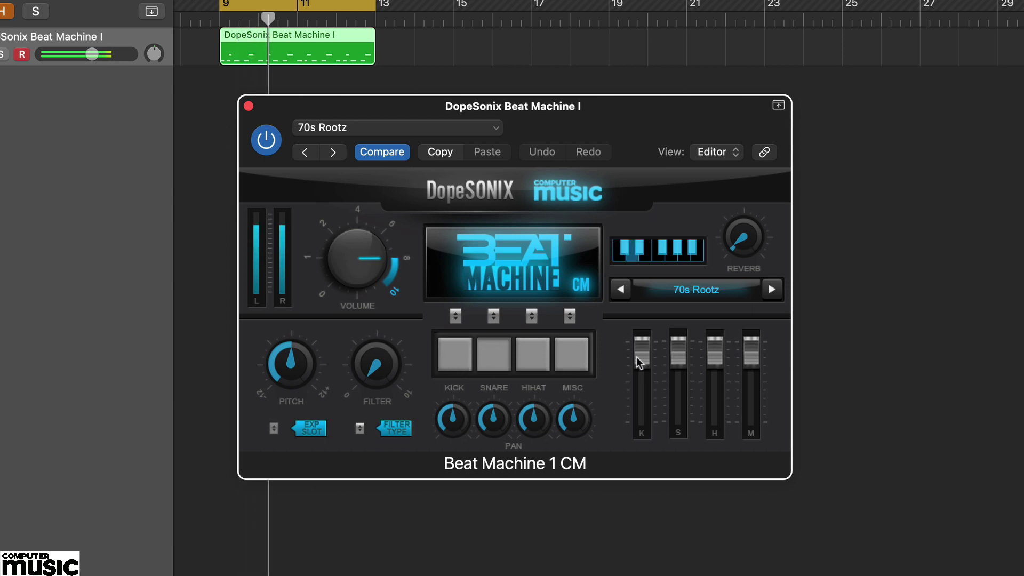
Raise the kick and snare faders and nudge the master volume up slightly.
{"action": "left_click_drag", "start_coordinate": [638, 354], "coordinate": [642, 311]}
{"action": "left_click_drag", "start_coordinate": [676, 350], "coordinate": [675, 339]}
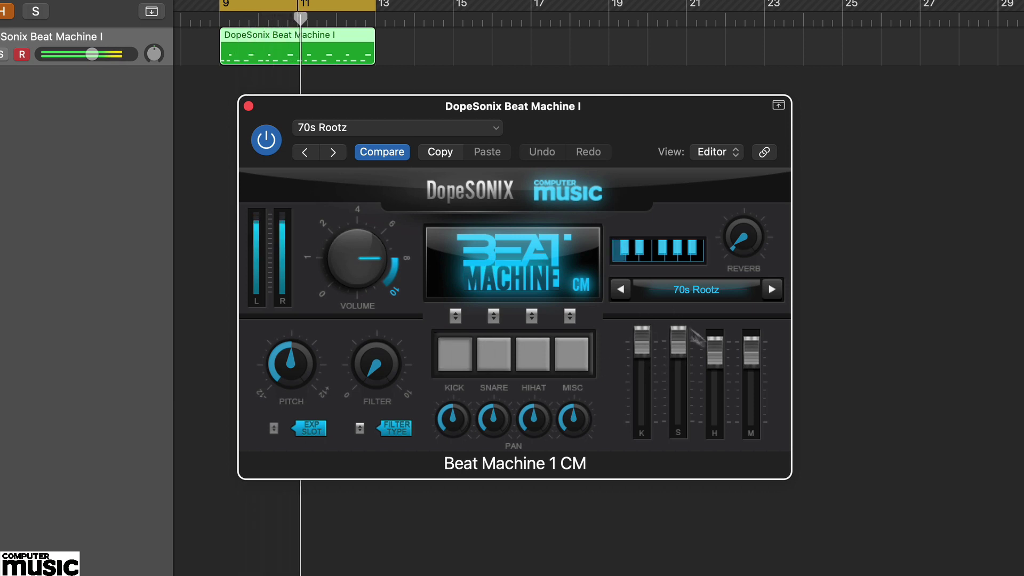
{"action": "left_click_drag", "start_coordinate": [367, 258], "coordinate": [370, 255]}
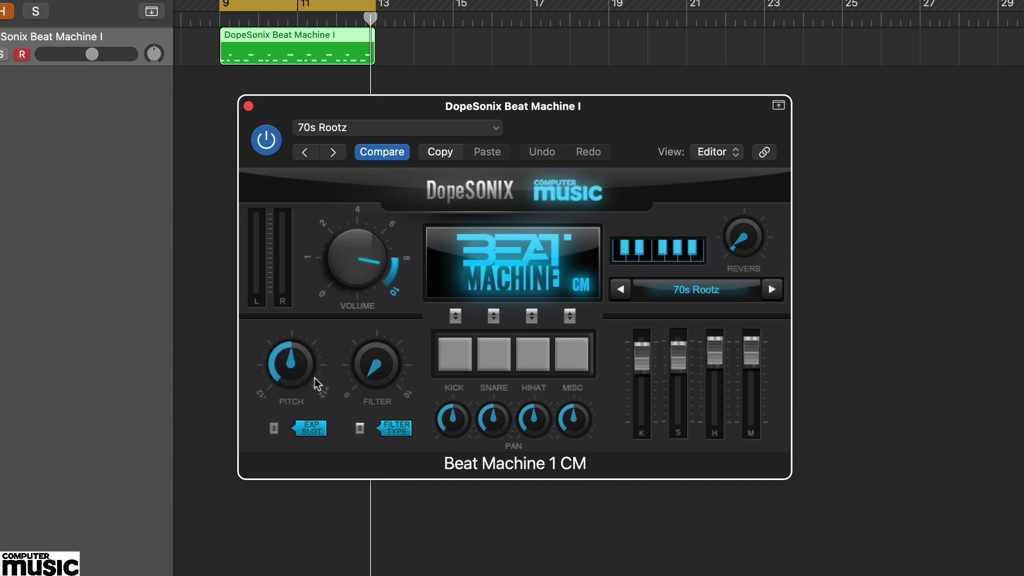
Play the beat while lowering the kit's pitch slightly, then stop playback.
{"action": "key", "text": "space"}
{"action": "left_click_drag", "start_coordinate": [295, 359], "coordinate": [289, 373]}
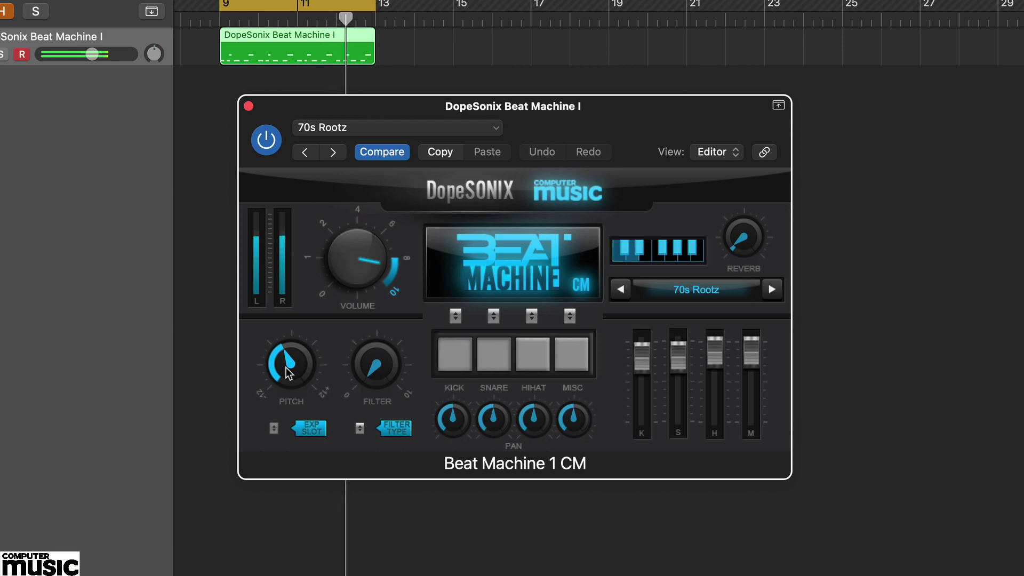
{"action": "key", "text": "space"}
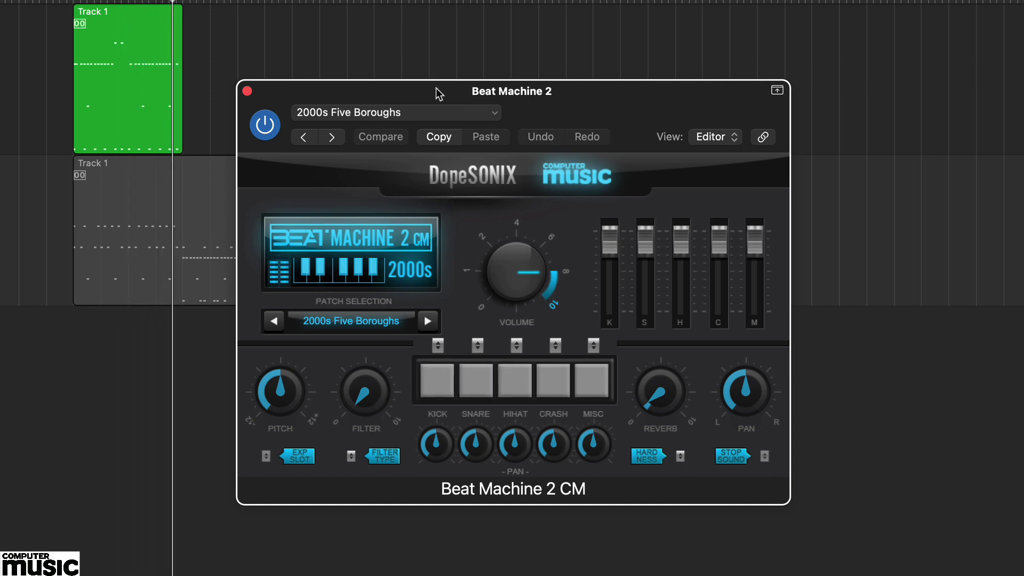
Select the lower Track 1 region and play the 2010s Hotline AM beat.
{"action": "left_click_drag", "start_coordinate": [441, 92], "coordinate": [461, 92]}
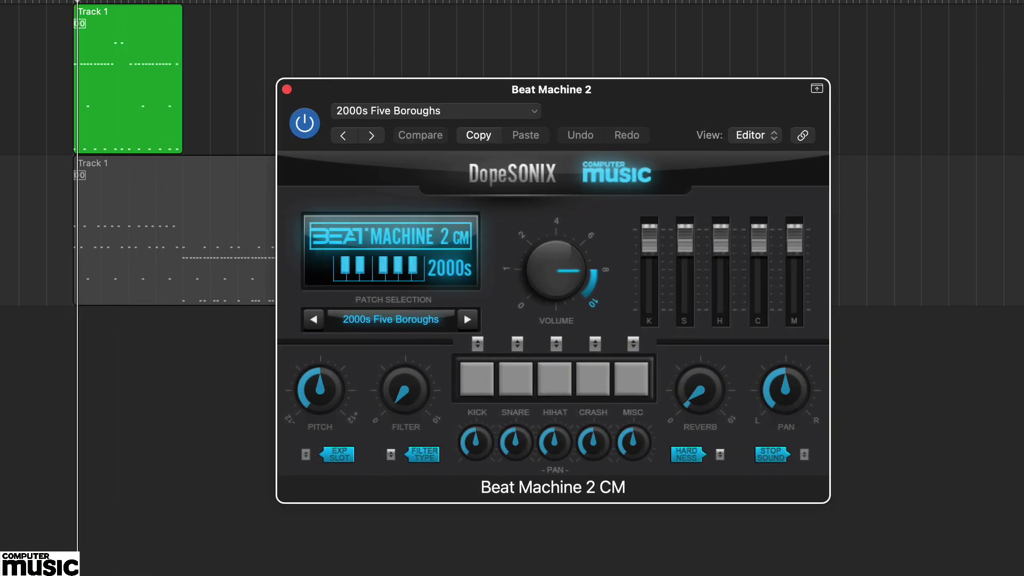
{"action": "key", "text": "Down"}
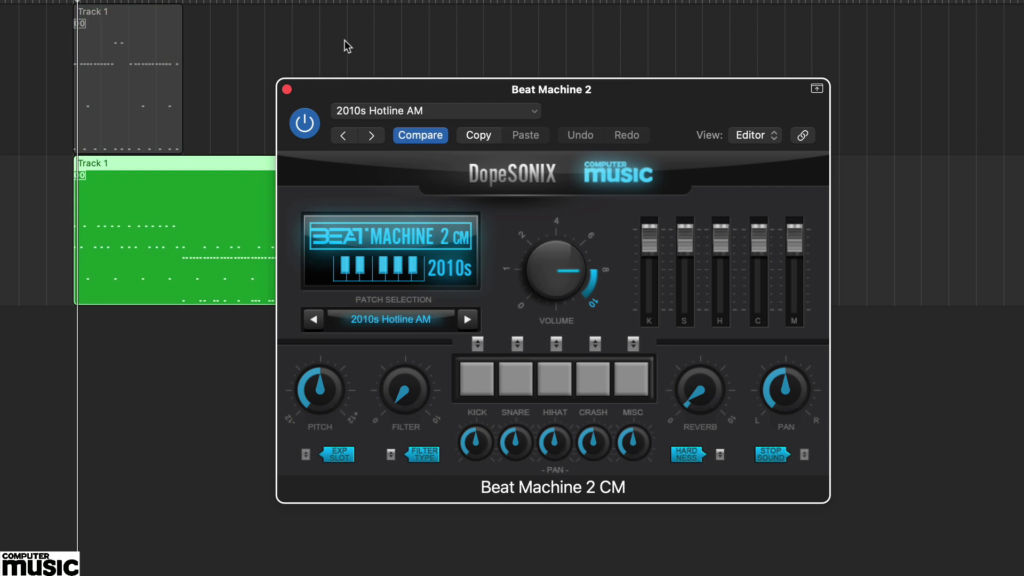
{"action": "key", "text": "space"}
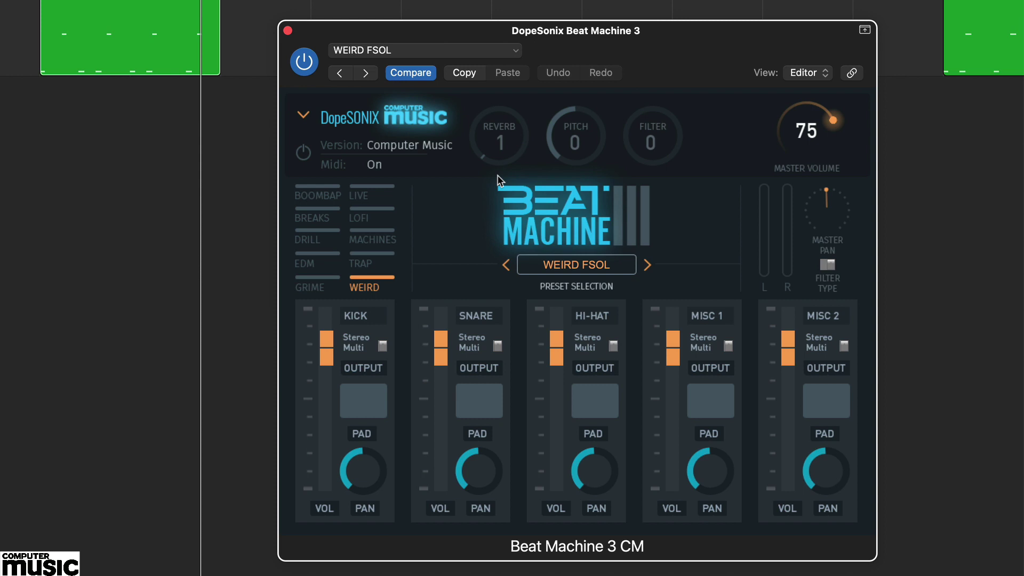
Restart playback of the WEIRD FSOL beat from the region start.
{"action": "key", "text": "space"}
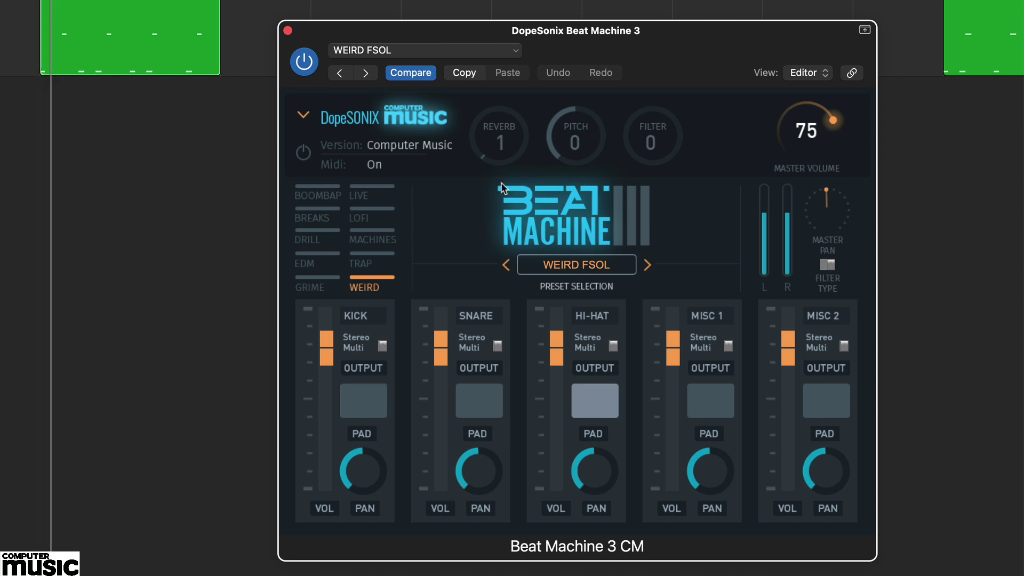